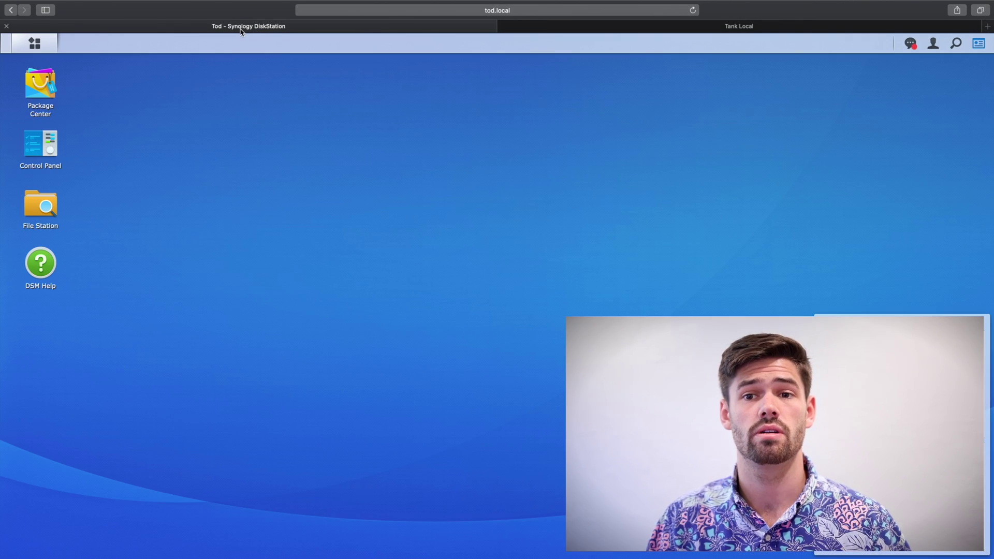
Step: Search Package Center on Tod for 'hyper backup'
click(43, 90)
drag(326, 257, 317, 154)
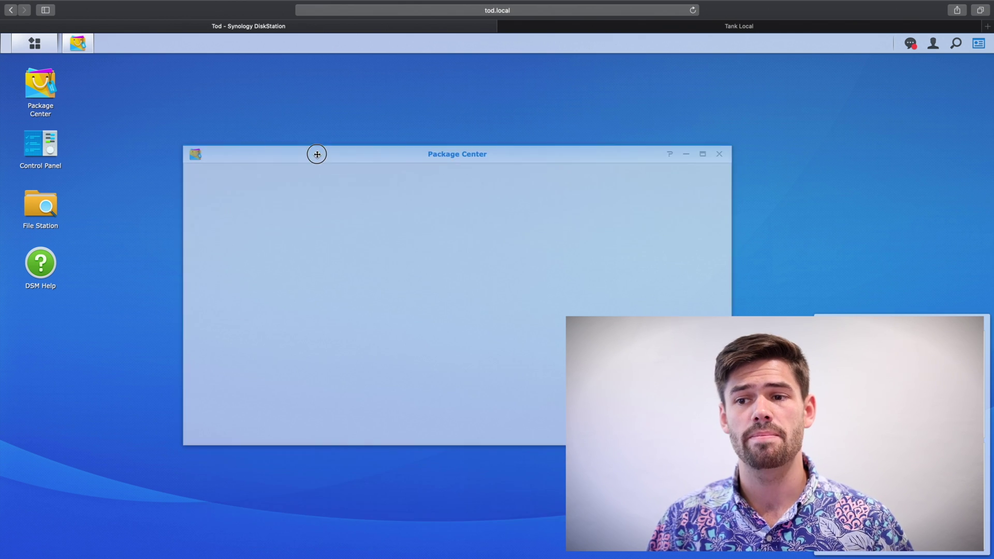
text(hpyer)
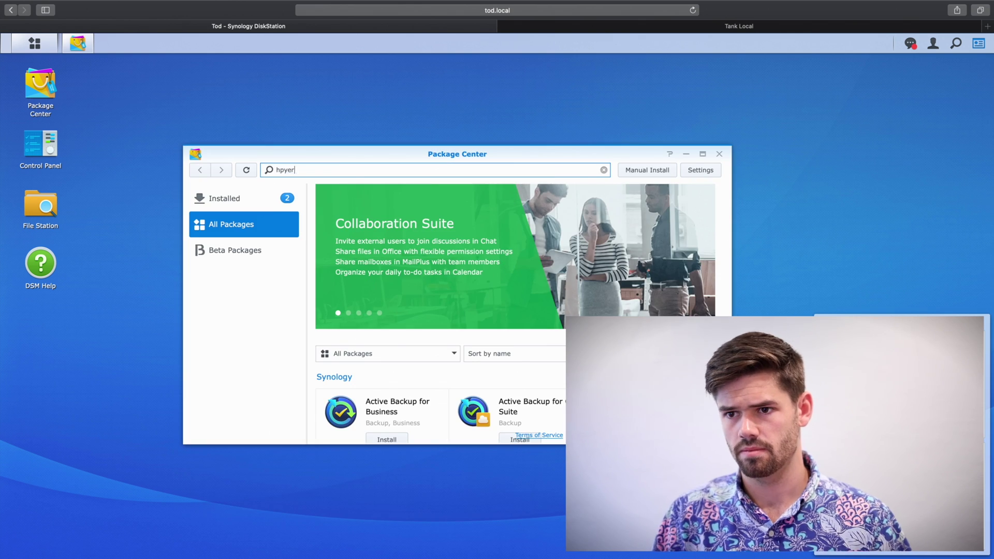
key(BackSpace)
key(BackSpace)
key(BackSpace)
key(BackSpace)
text(yper backup)
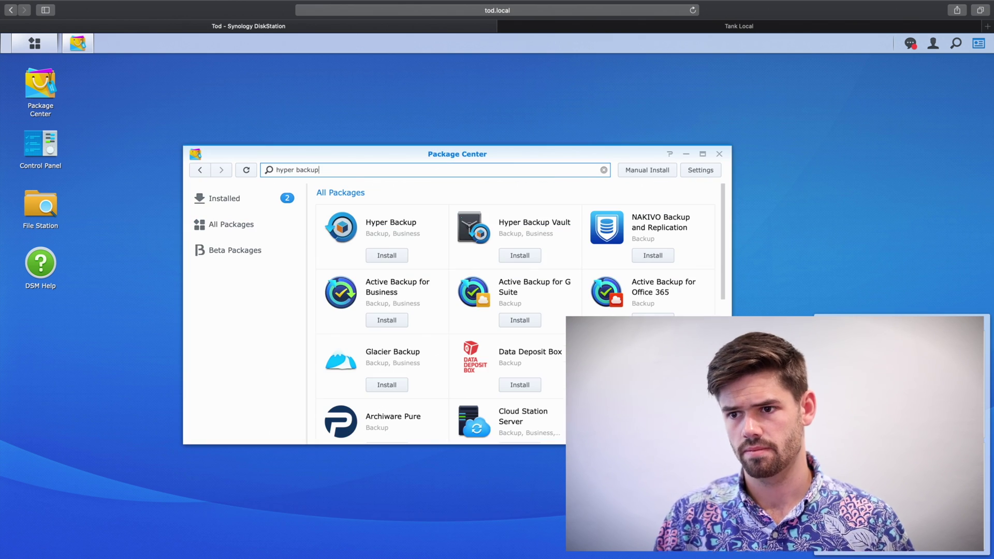
Step: Install Hyper Backup Vault and launch it
click(522, 255)
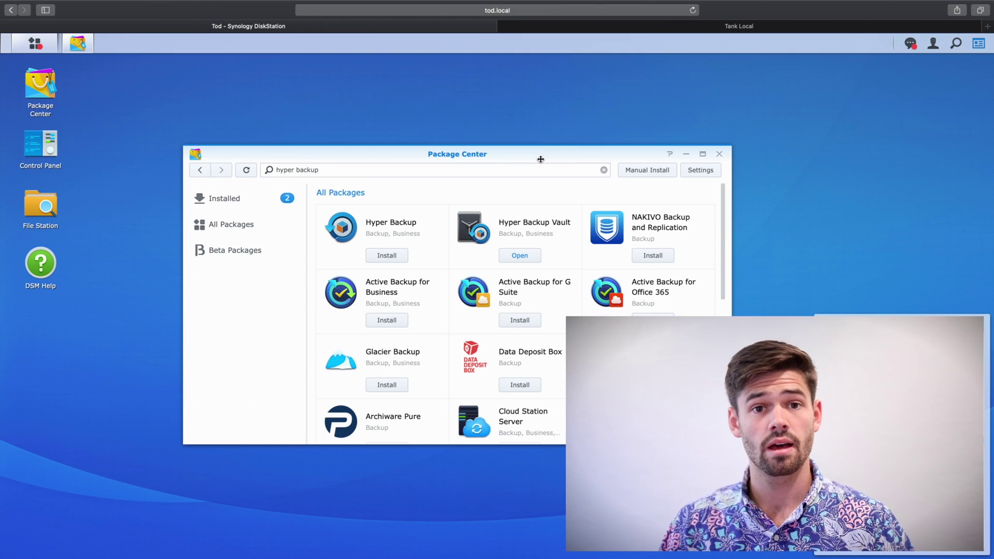
click(523, 259)
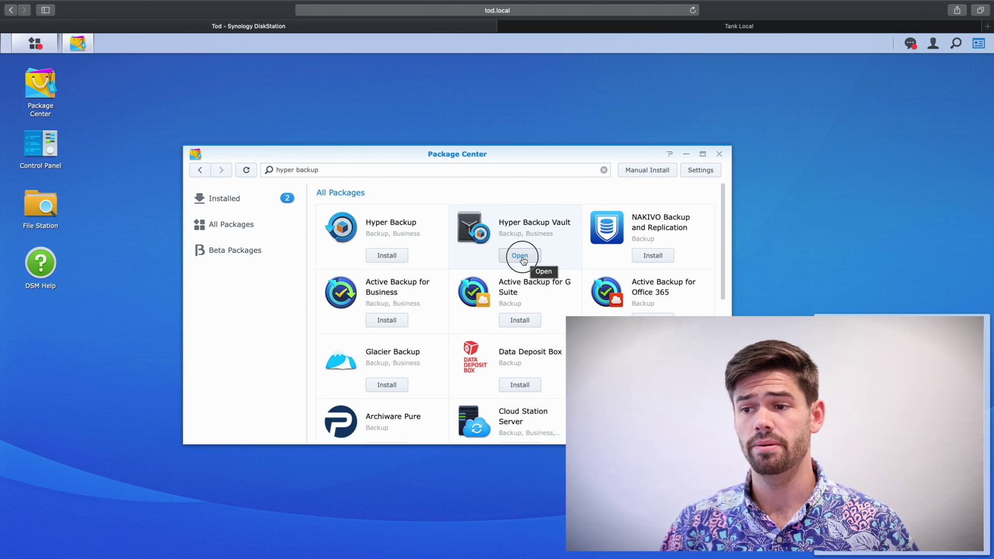
drag(440, 269, 395, 133)
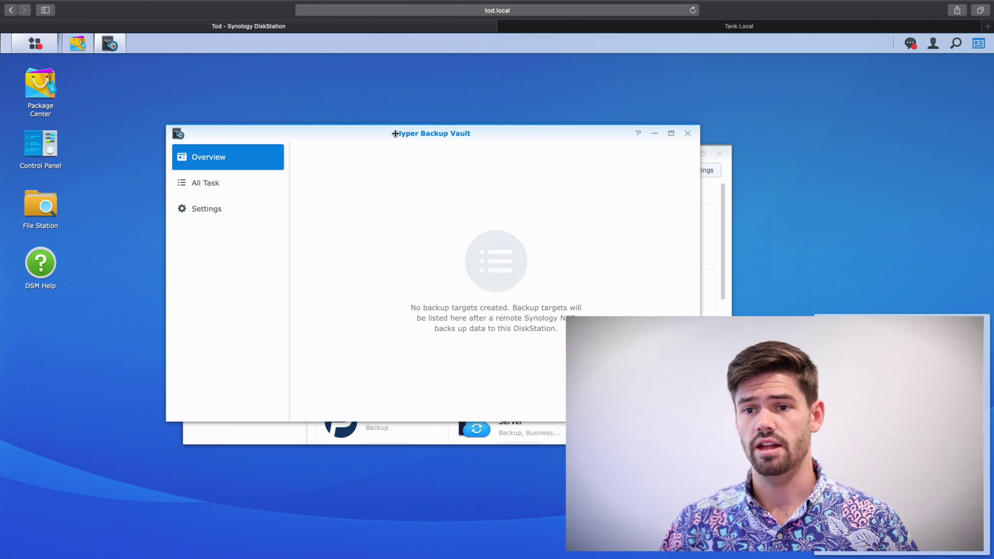
Step: Review the vault's task list and concurrent task settings, then return to Overview
click(200, 182)
click(208, 214)
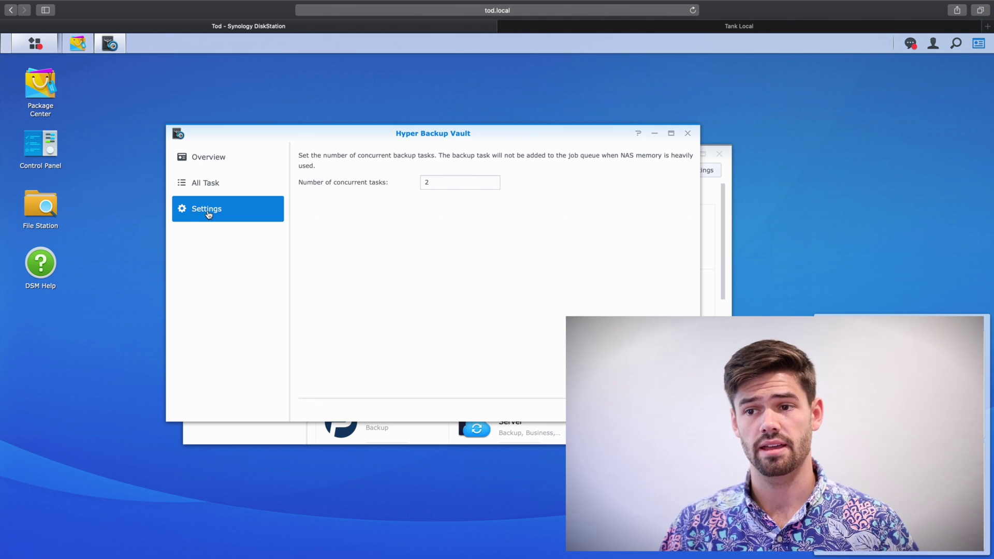
click(208, 157)
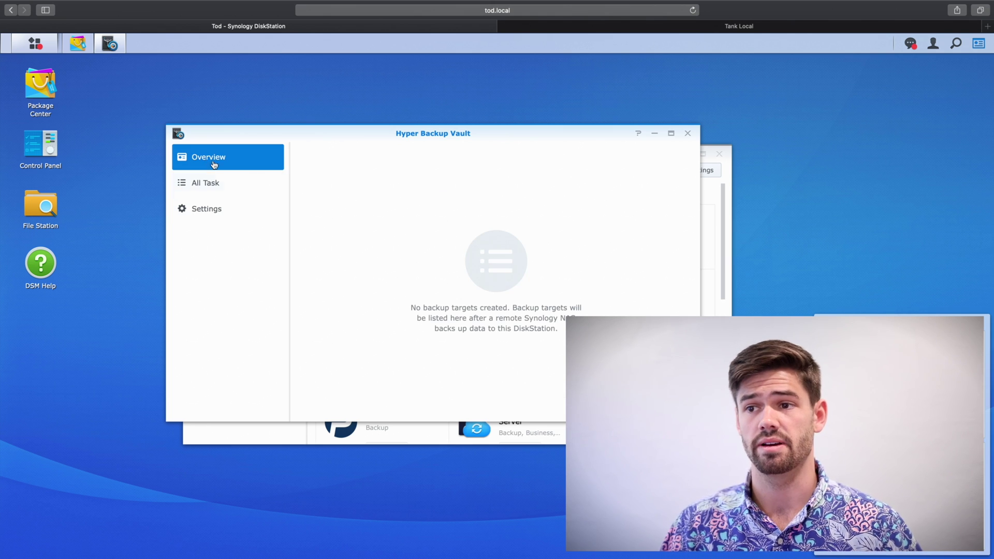
Step: Close Hyper Backup Vault and Package Center, then switch to the Tank Local tab
click(685, 133)
click(719, 154)
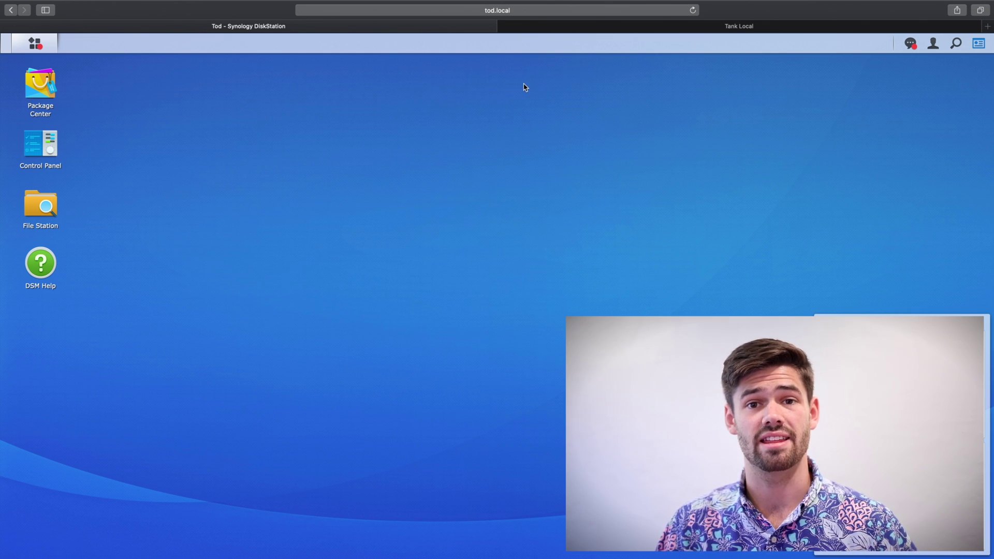
click(635, 29)
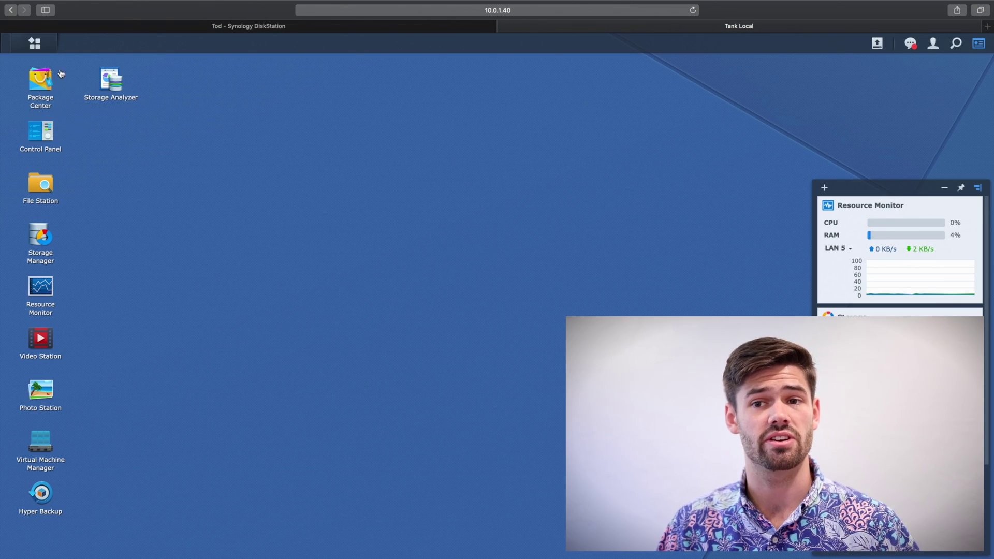
Step: Start a new Hyper Backup data backup task on Tank targeting a Remote NAS device
click(42, 506)
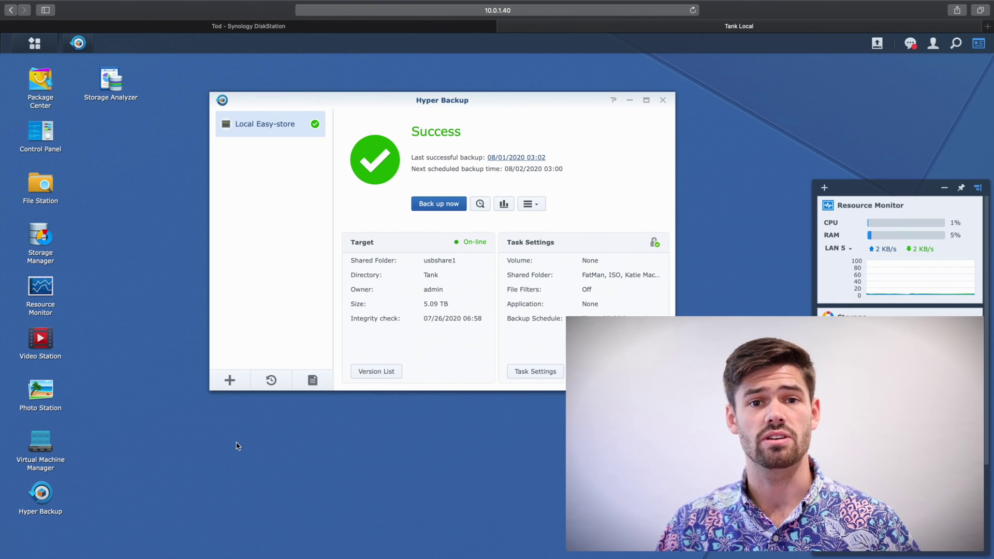
click(229, 382)
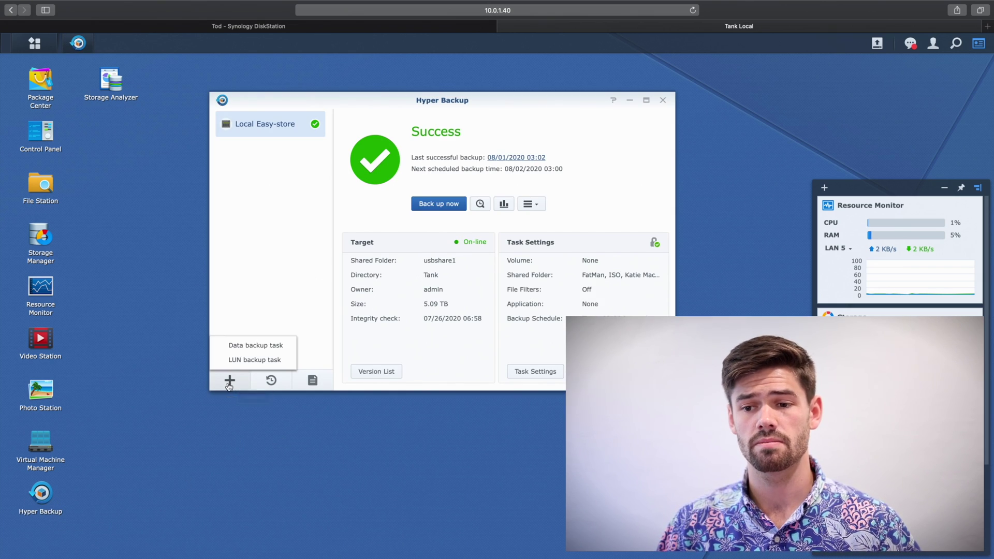
click(241, 351)
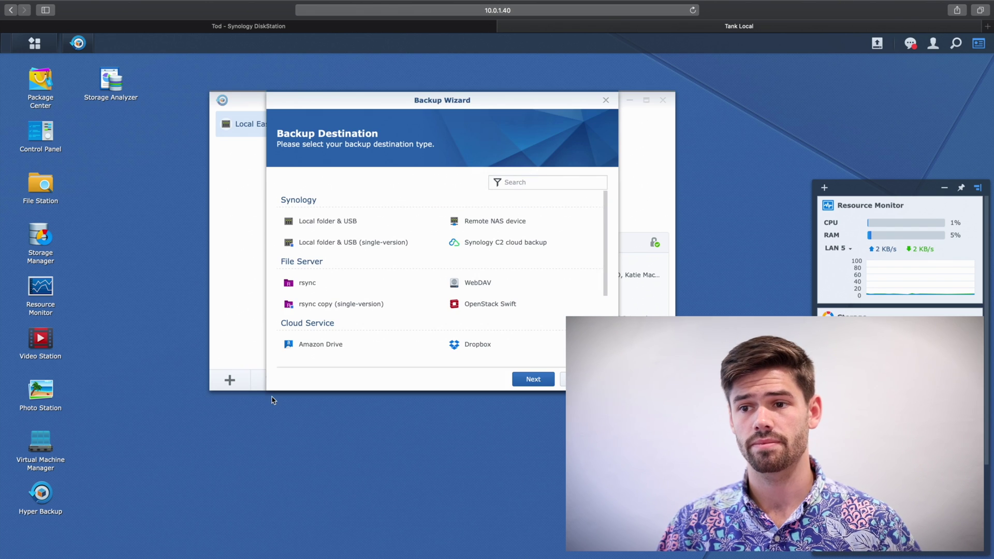
click(510, 223)
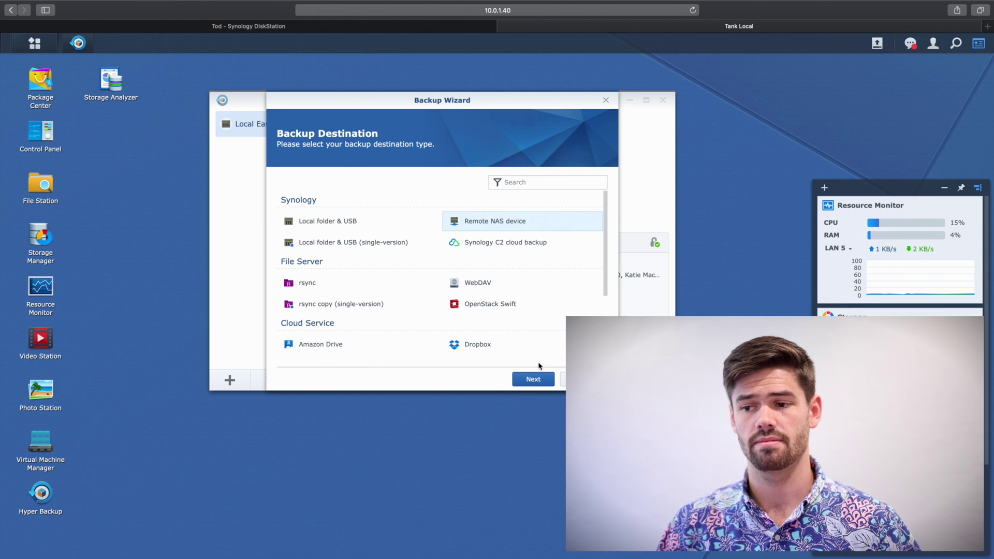
click(536, 379)
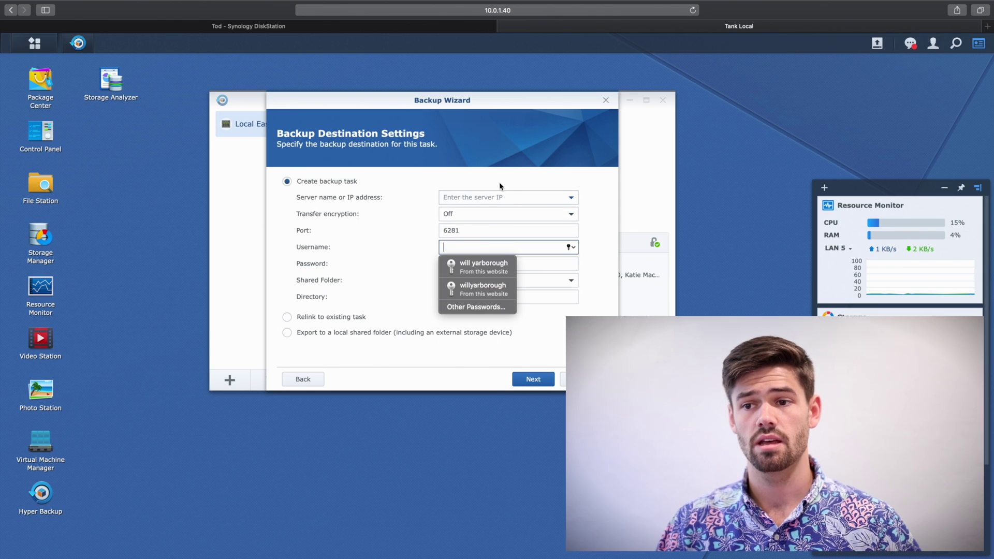
Step: Choose Tod (10.0.0.52) as the backup server and enter the account username and password
click(391, 181)
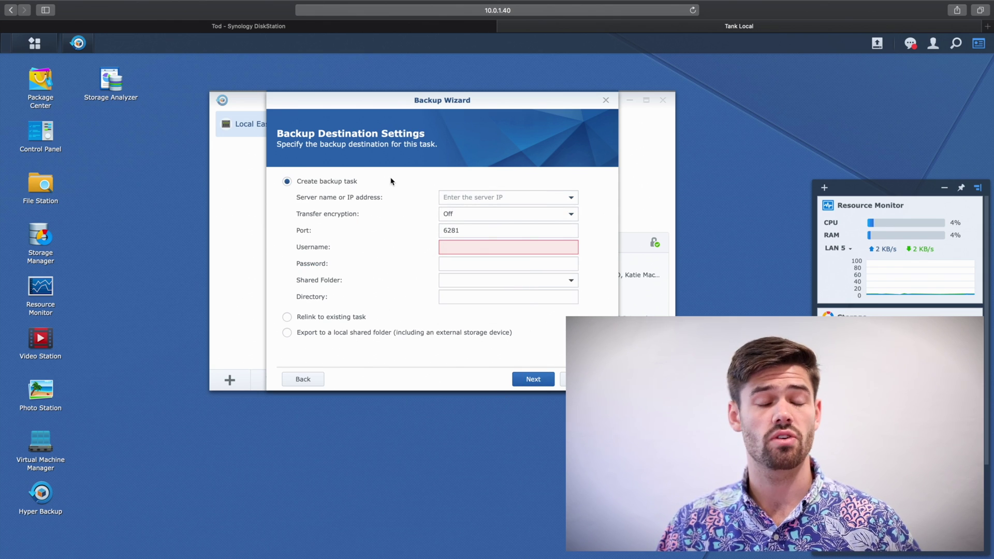
click(572, 200)
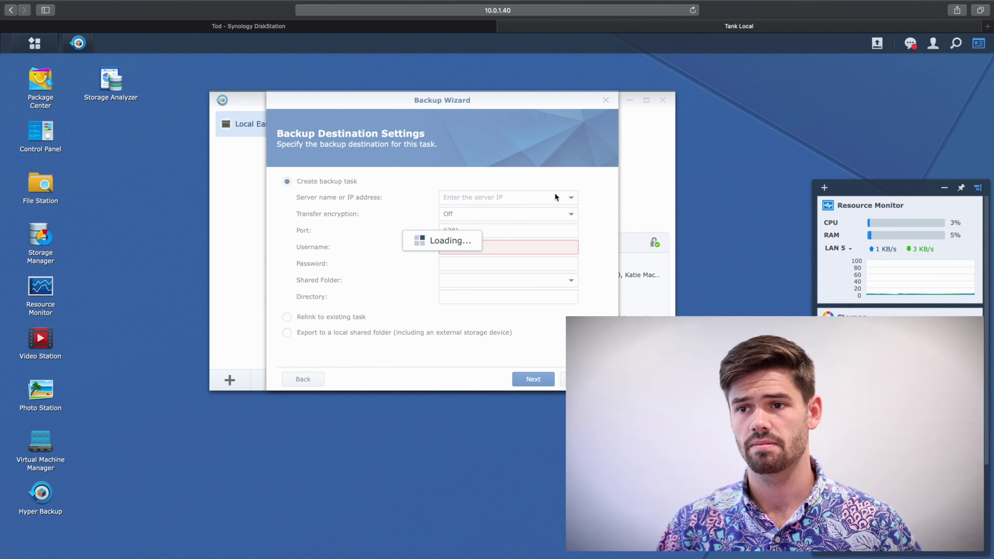
click(509, 214)
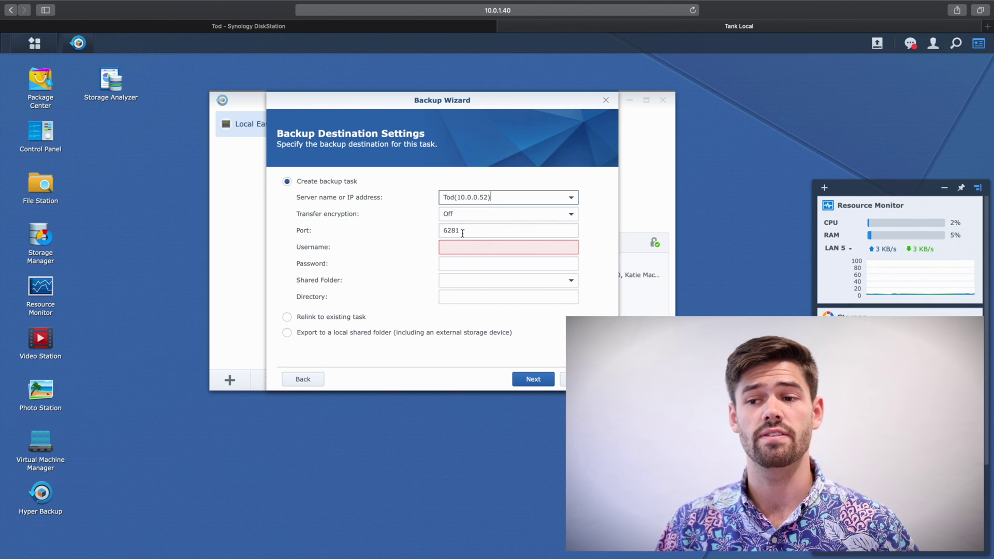
click(481, 246)
text(will)
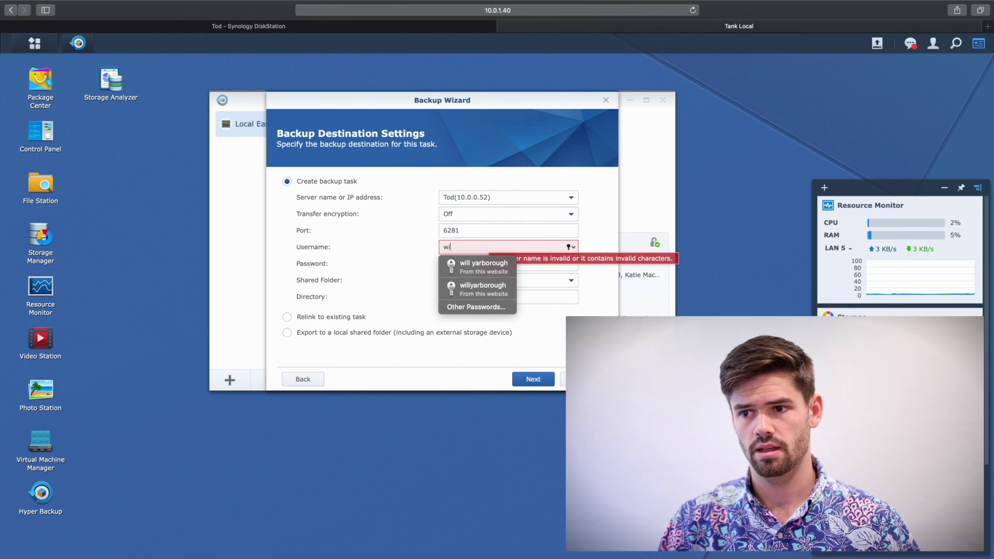
key(Tab)
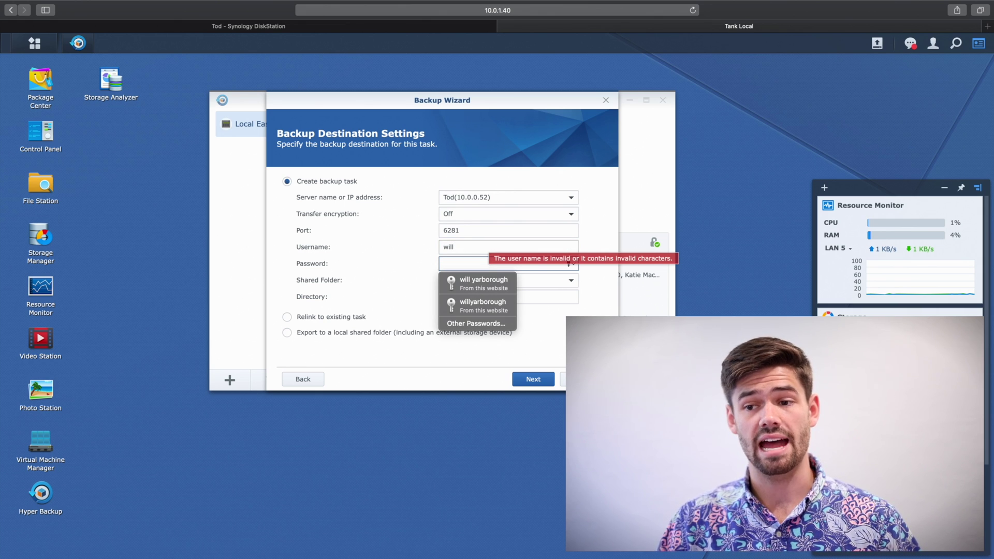
text(********)
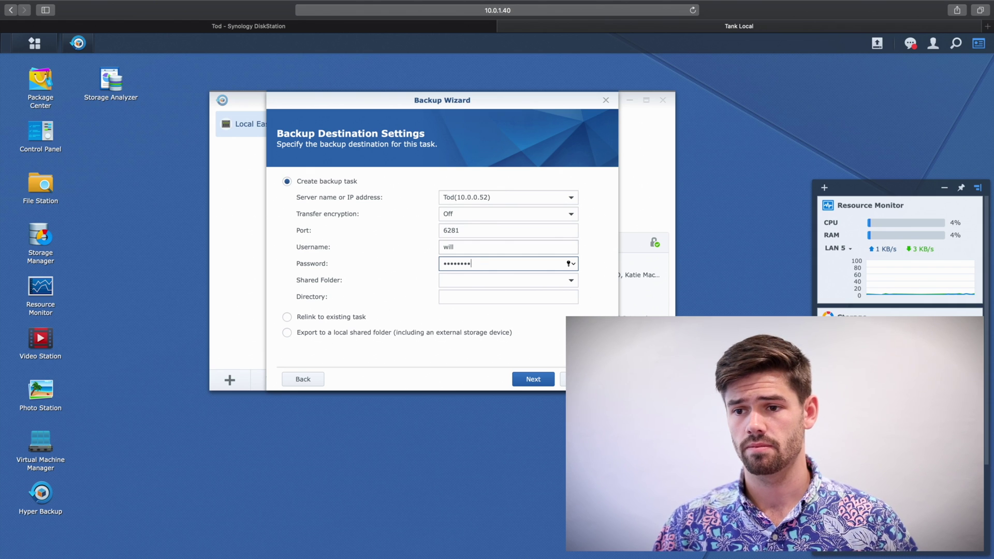
Step: Set First Drive as the shared folder with directory Tank_1
click(564, 287)
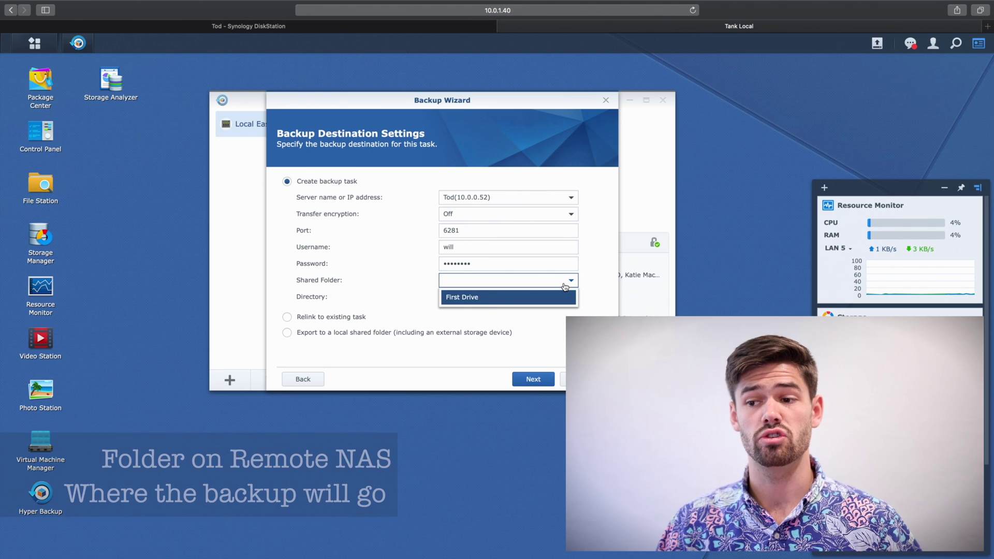
click(486, 299)
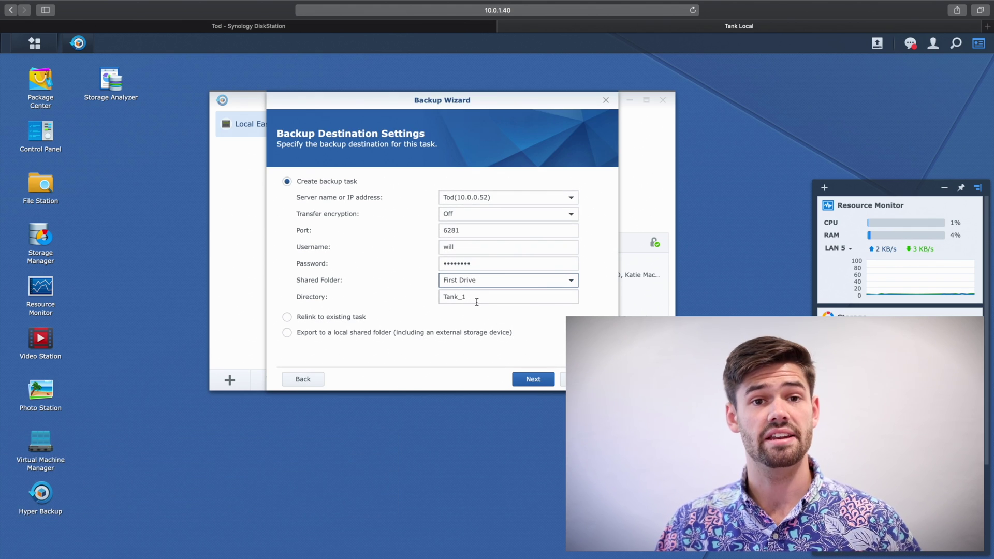
click(548, 388)
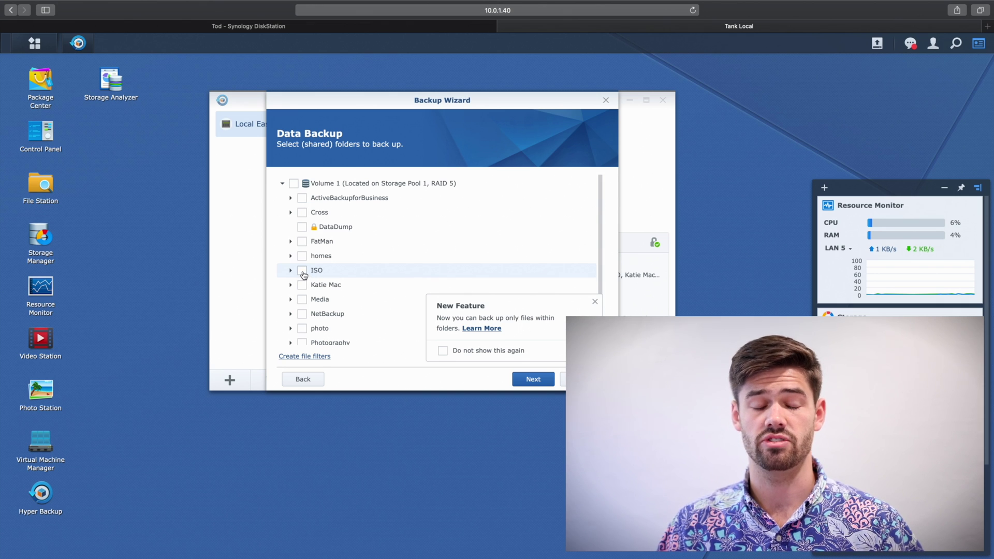
Step: Select only the ISO folder for backup and skip application backup
click(303, 272)
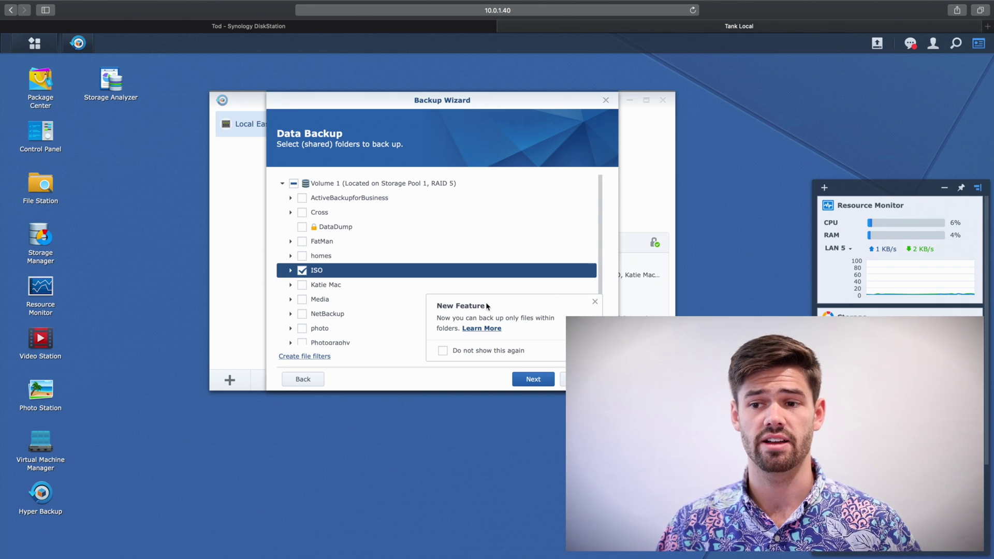
click(534, 381)
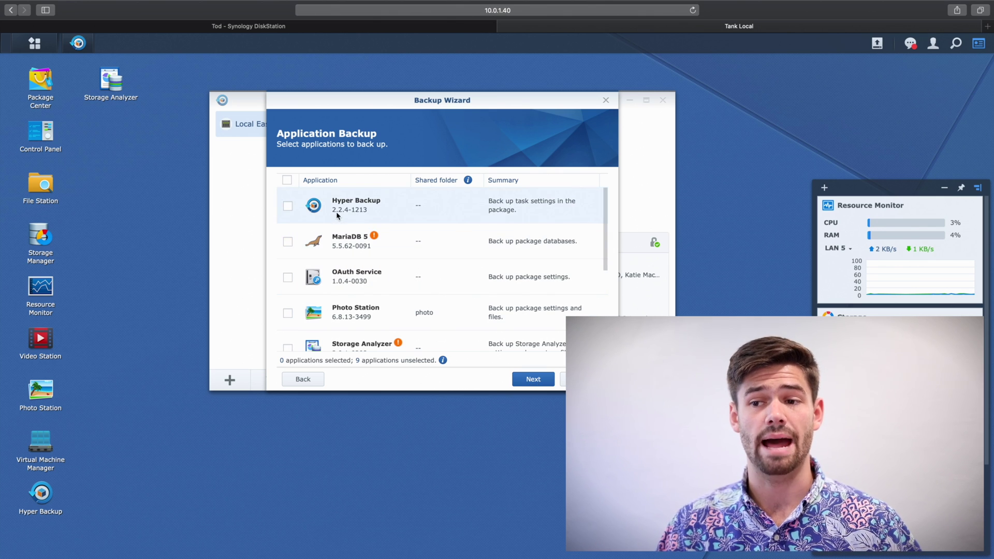
scroll(410, 293, down, 5)
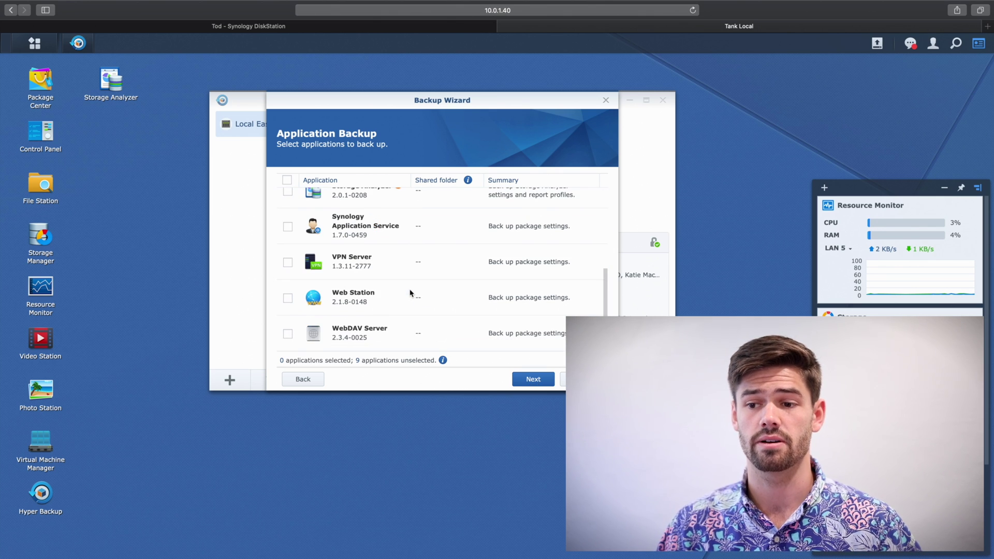
click(524, 379)
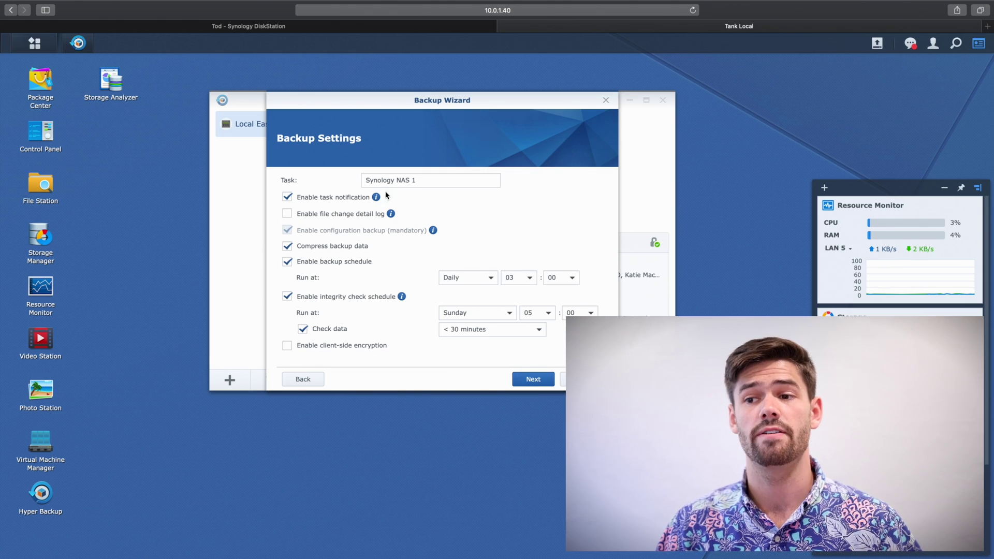
Step: Rename the task 'Offsite Backup' and enable client-side encryption with a confirmed password
drag(416, 181, 231, 147)
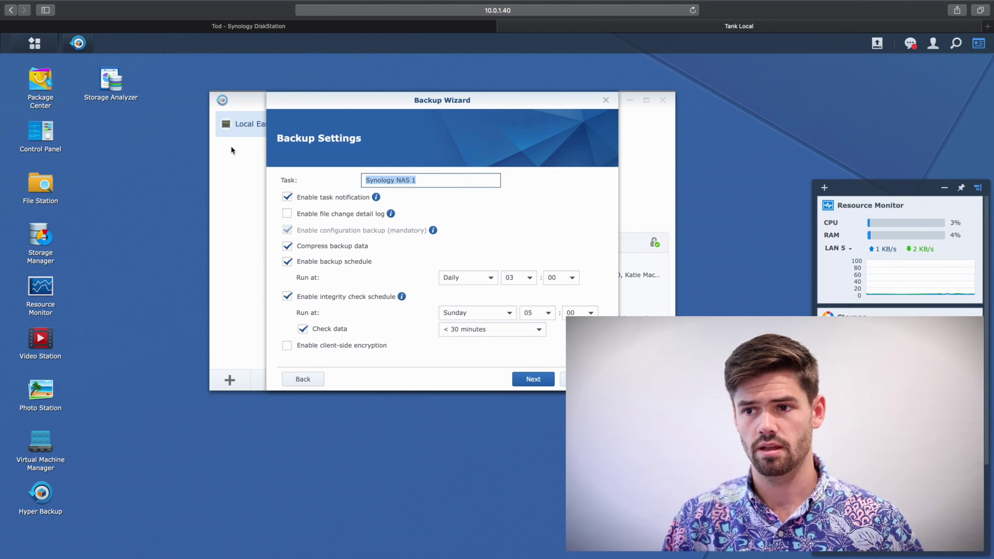
text(Offsite)
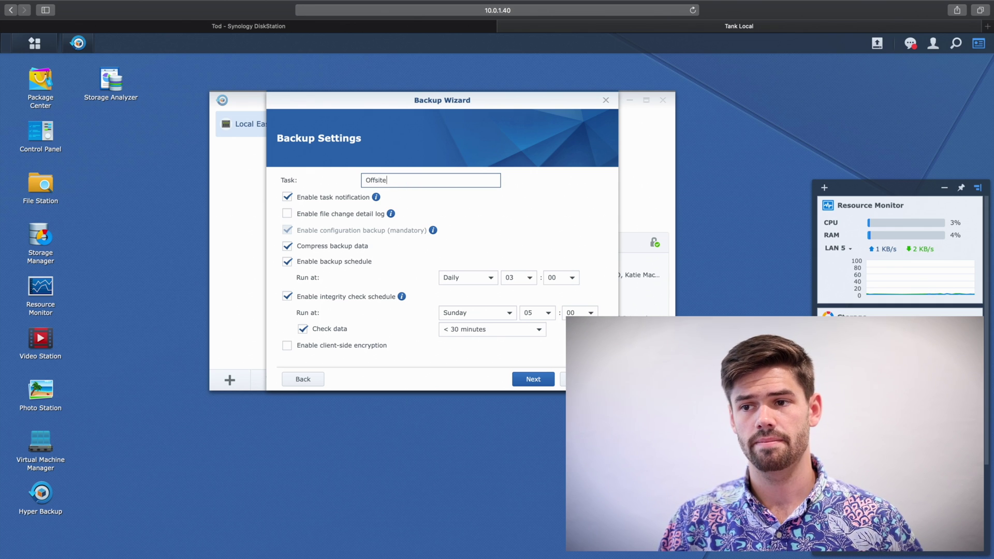
text( Backup)
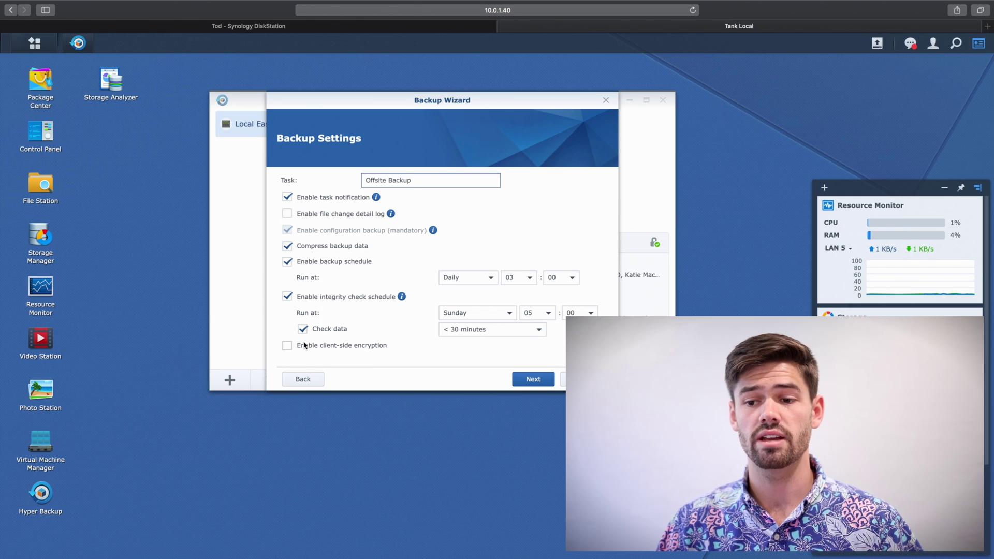
click(288, 346)
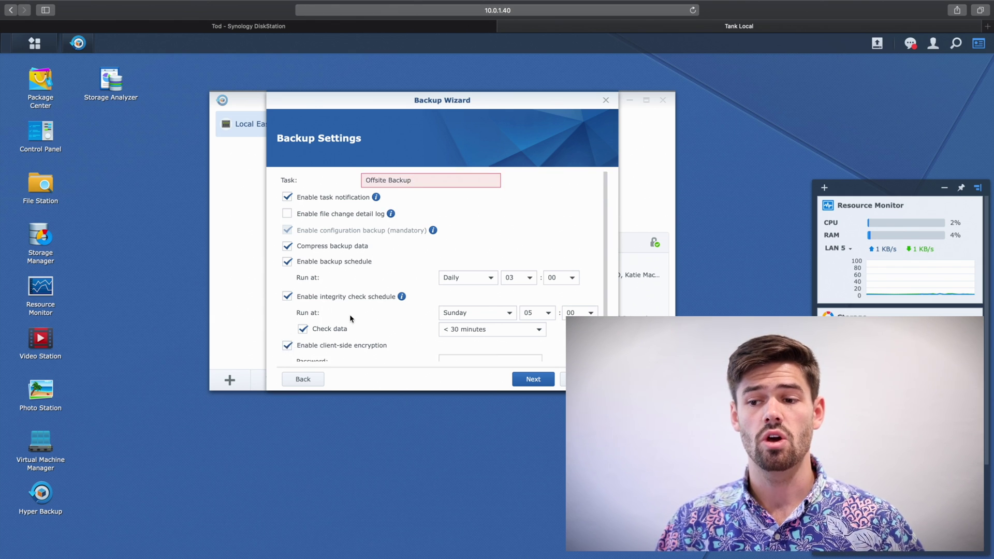
scroll(351, 318, down, 1)
click(493, 332)
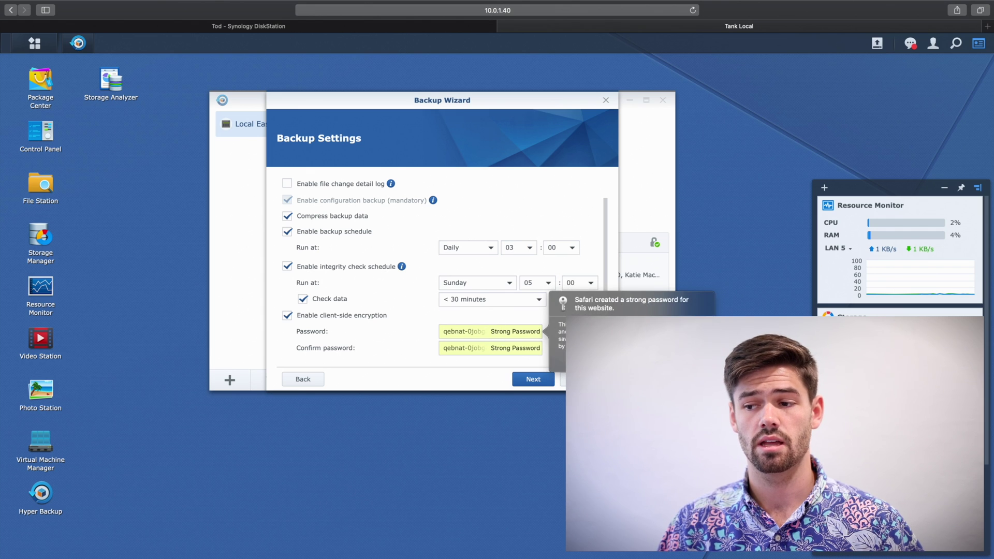
key(BackSpace)
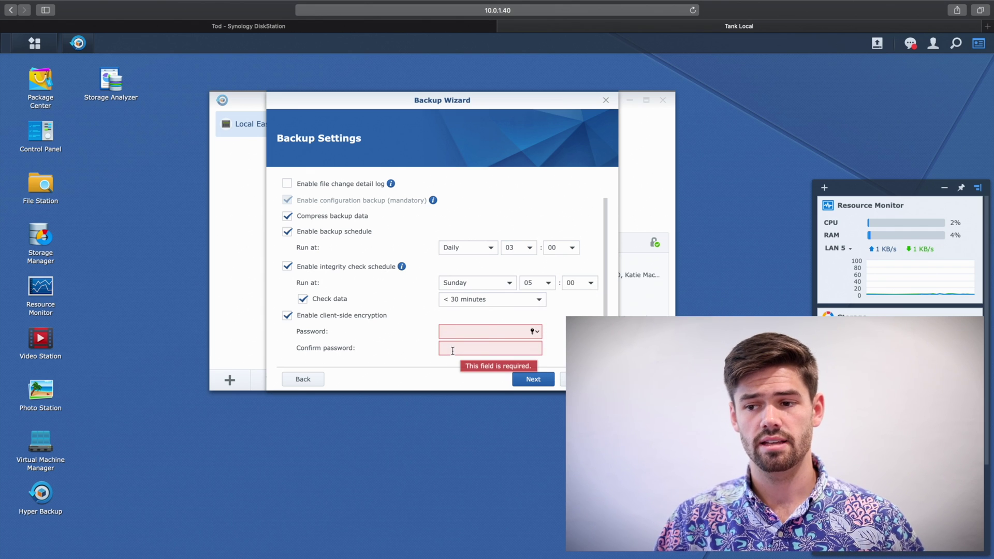
text(••••••••)
key(Tab)
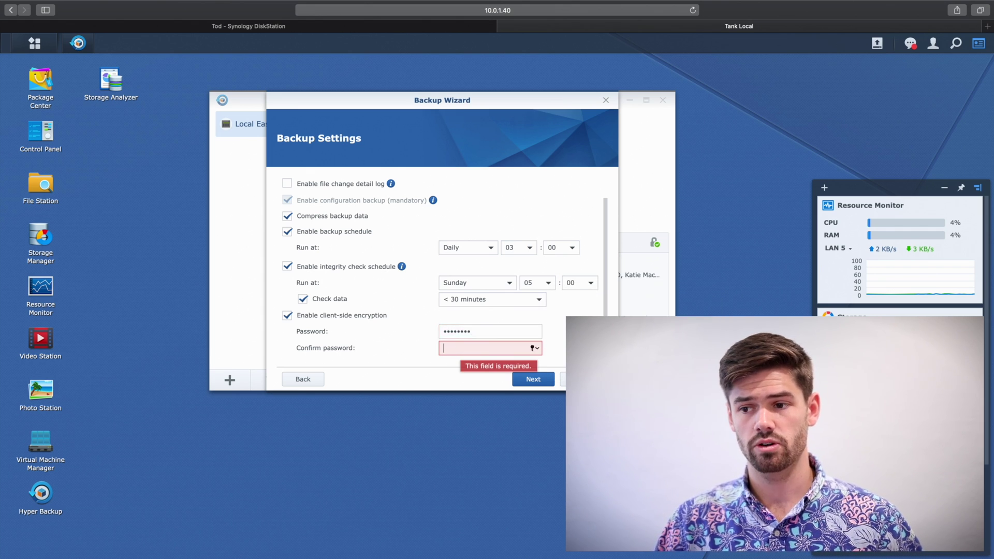
text(••••••••)
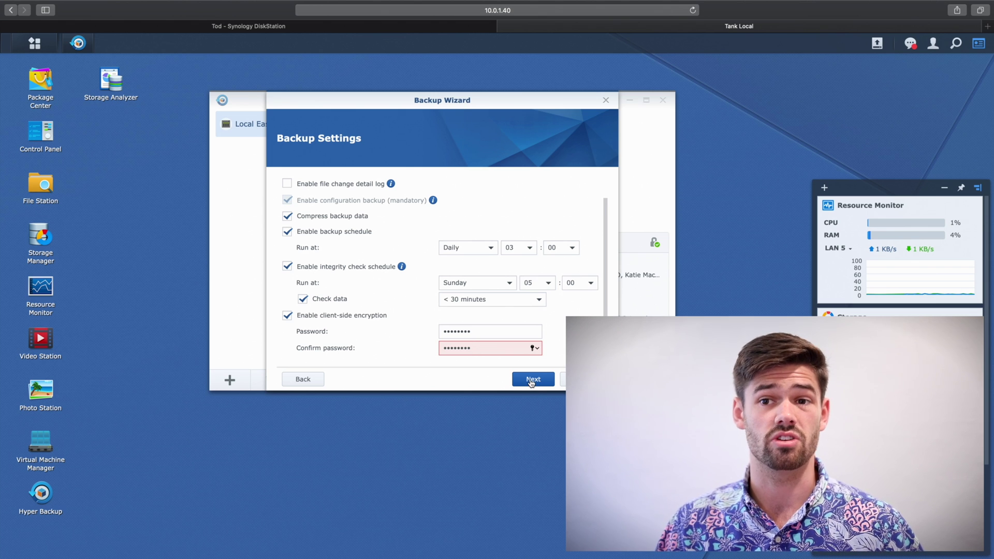
Step: Confirm the backup settings and accept the client-side encryption warning
click(530, 381)
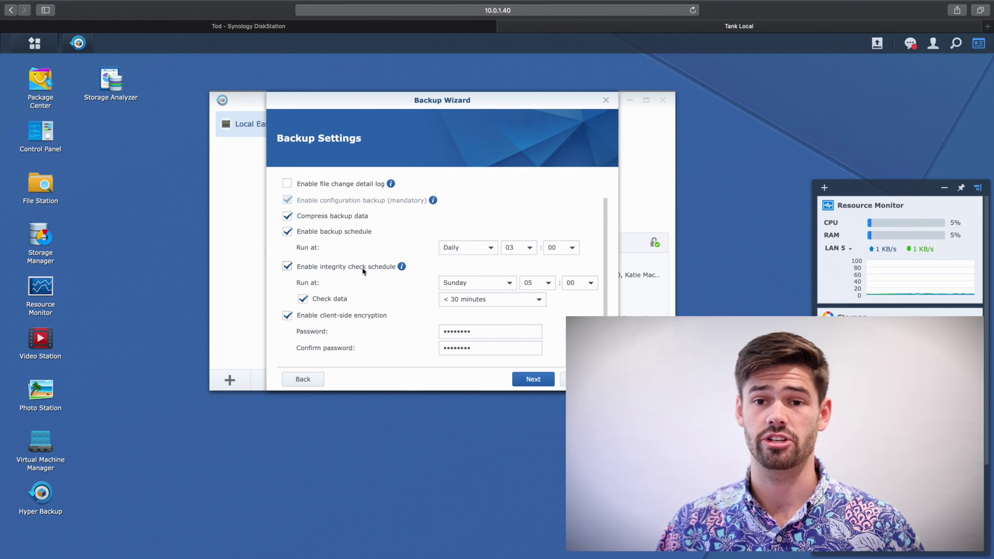
mouse_move(401, 266)
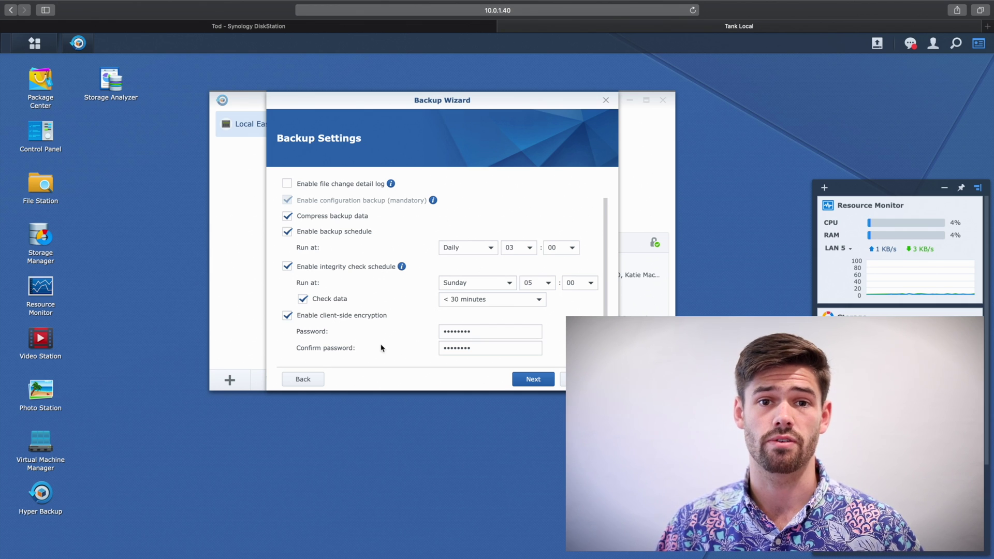
click(528, 381)
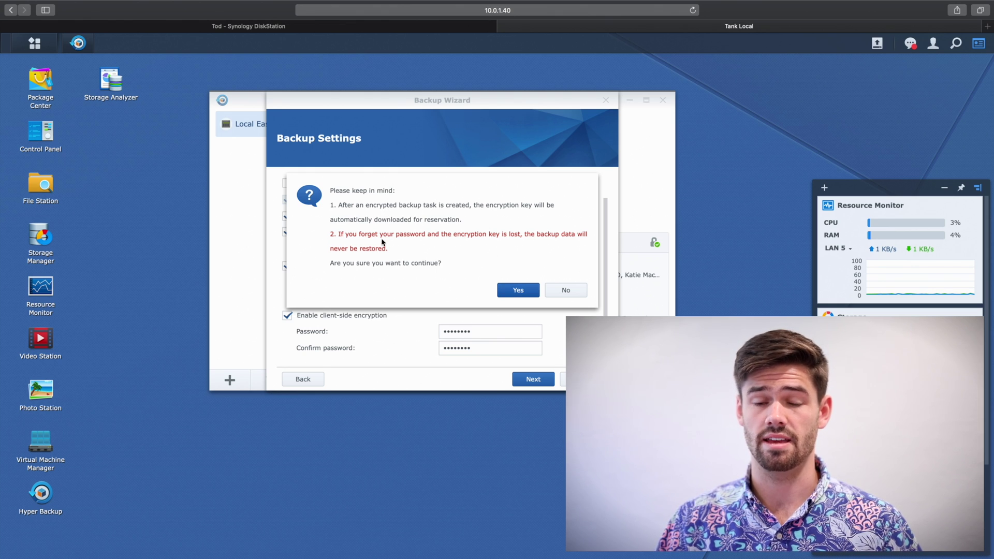
click(518, 290)
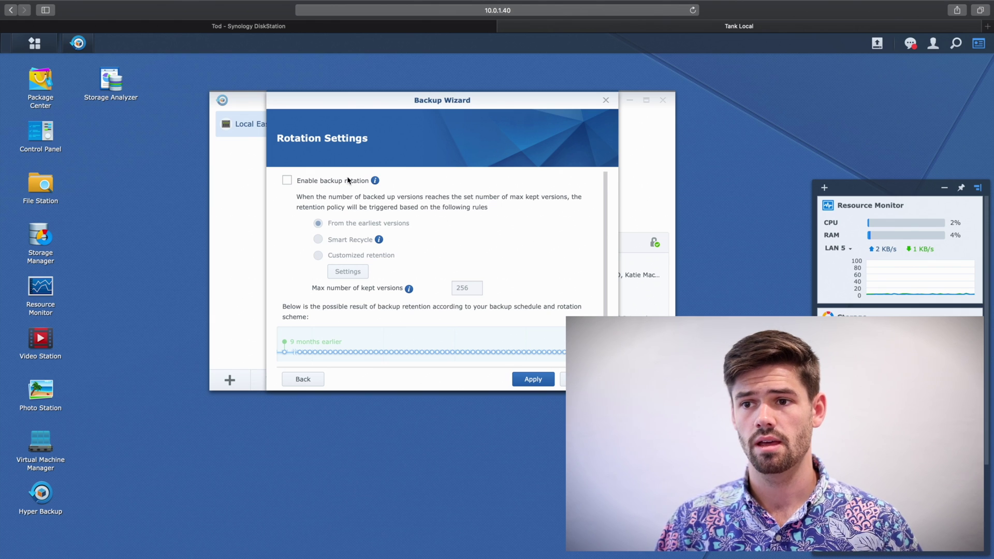
Step: Enable backup rotation with Smart Recycle, create the task, and choose to back up now
click(347, 180)
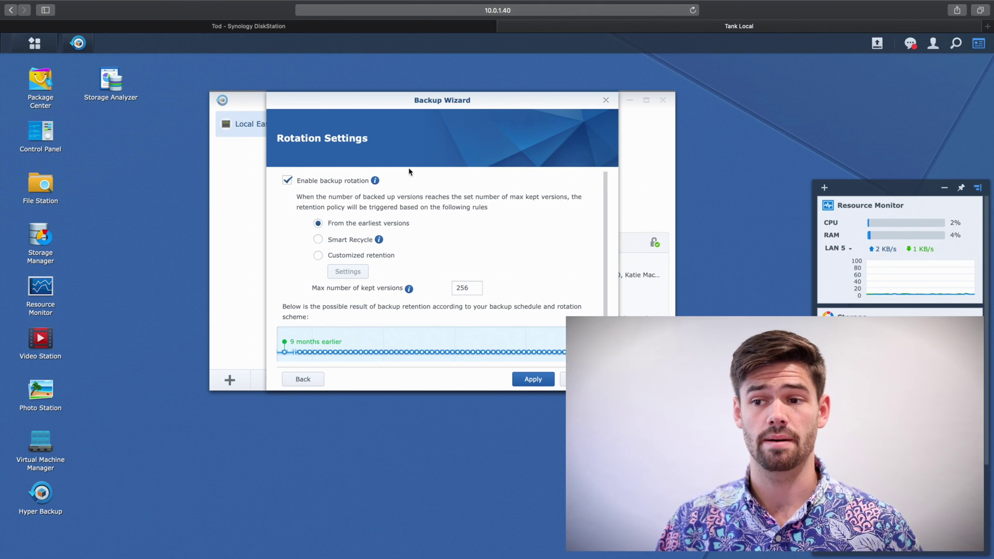
click(317, 241)
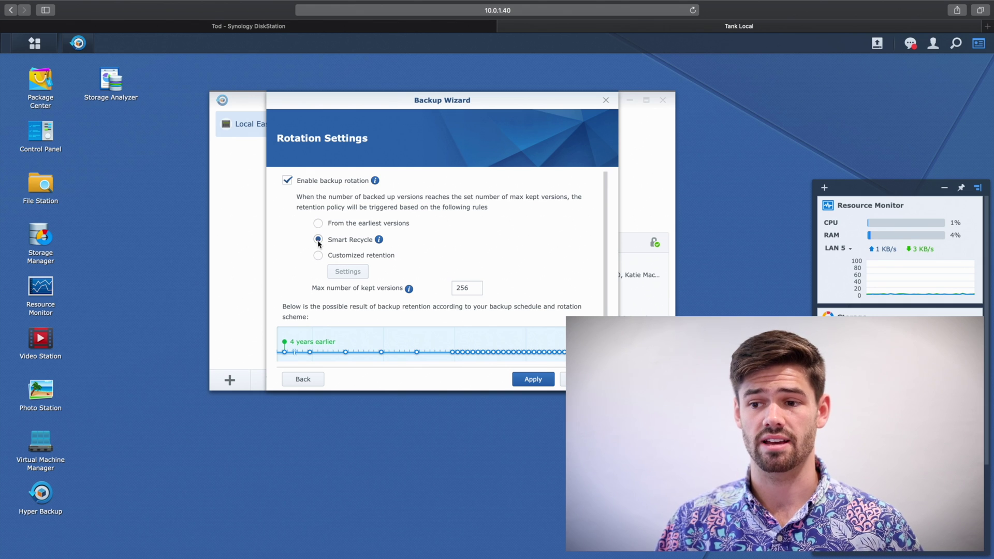
click(520, 380)
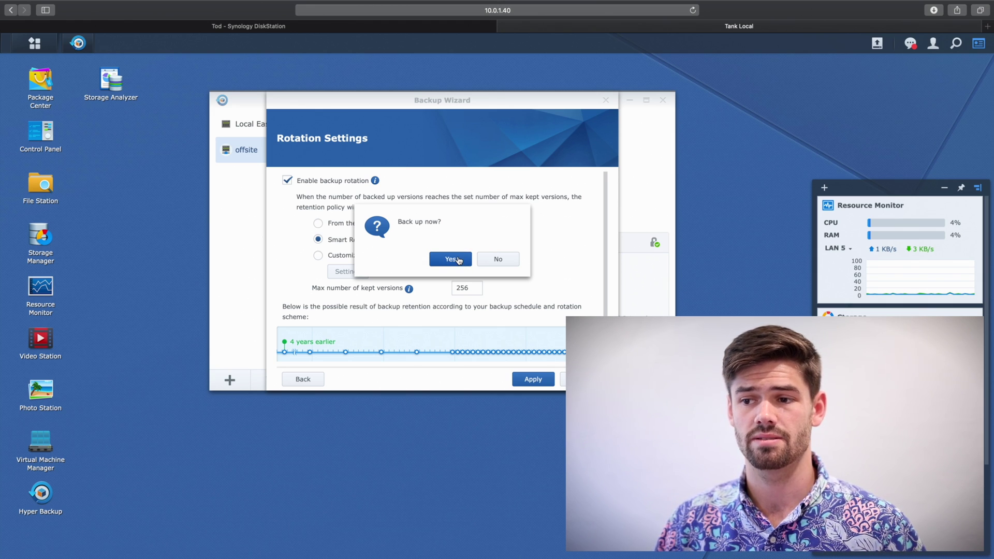
click(458, 260)
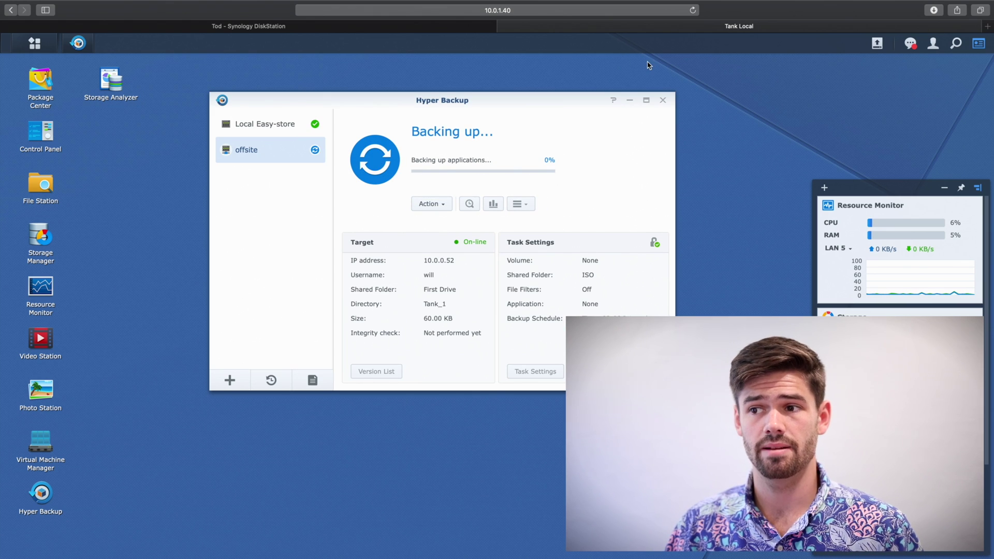
Step: Monitor Hyper Backup Vault on tod.local until the backup finishes with 22.1 GB stored
click(228, 30)
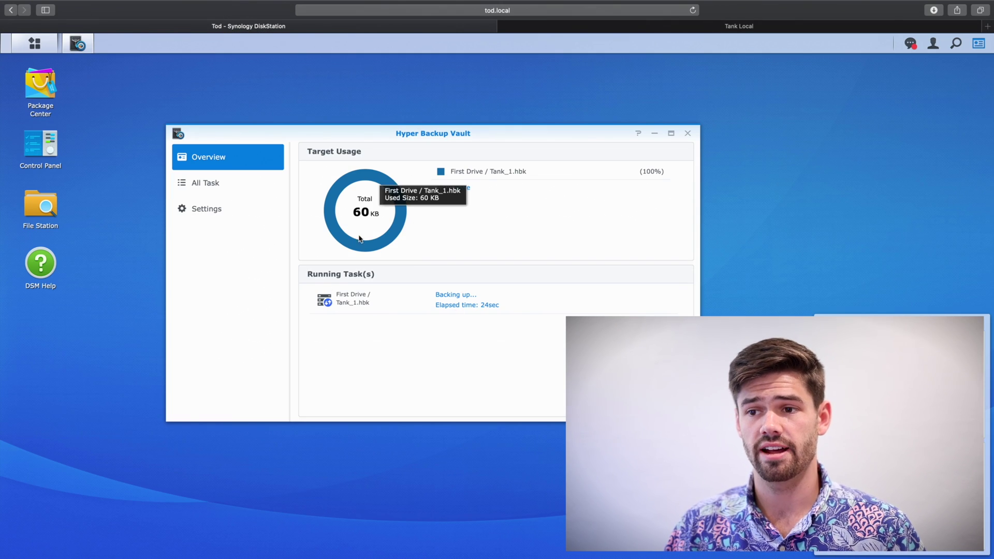
click(216, 190)
click(218, 159)
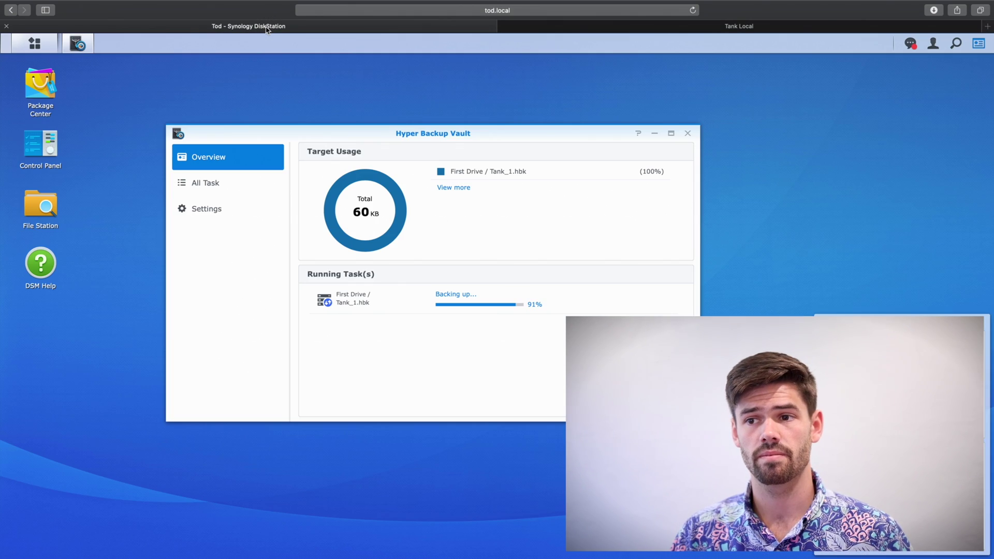
Step: Close the vault and view Tod's DDNS settings under Control Panel's External Access
click(688, 134)
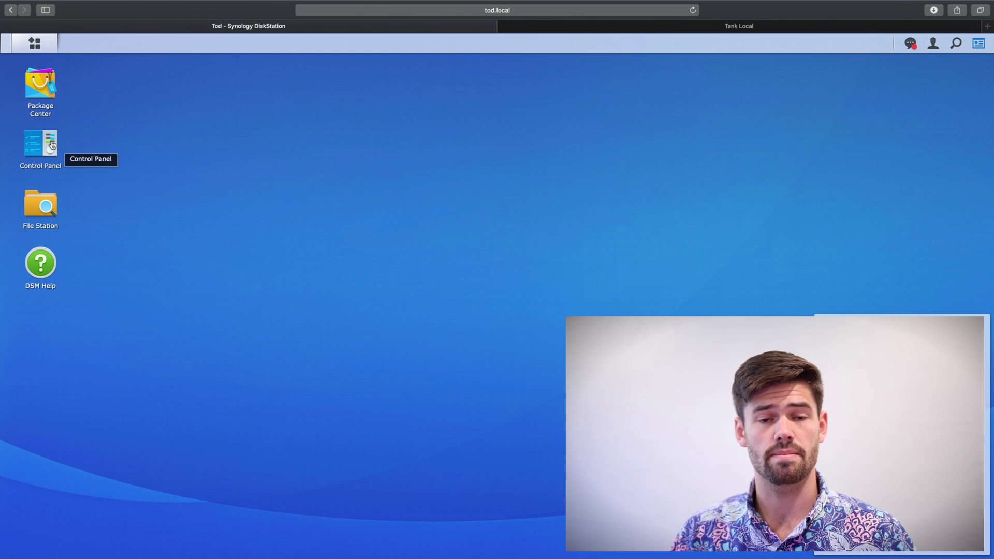
click(51, 150)
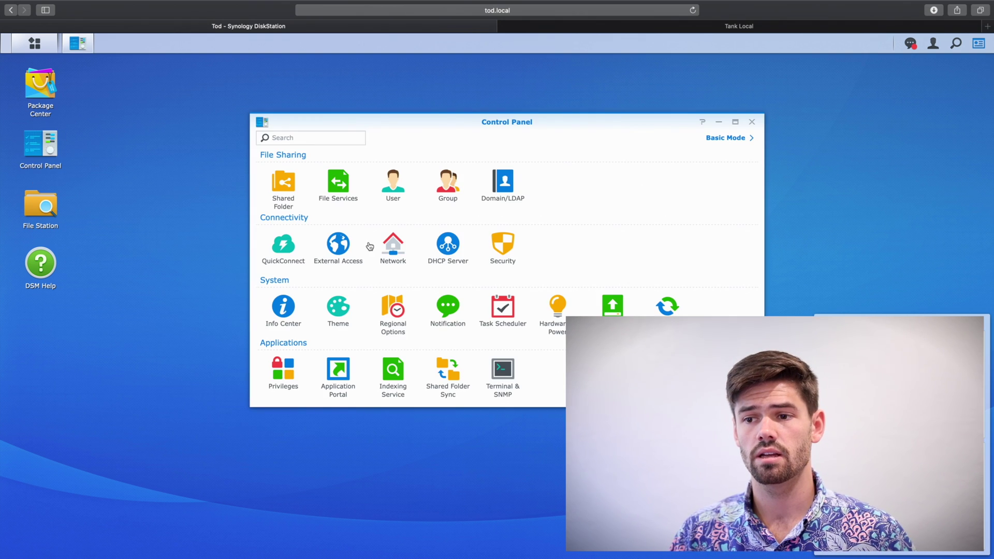
click(344, 245)
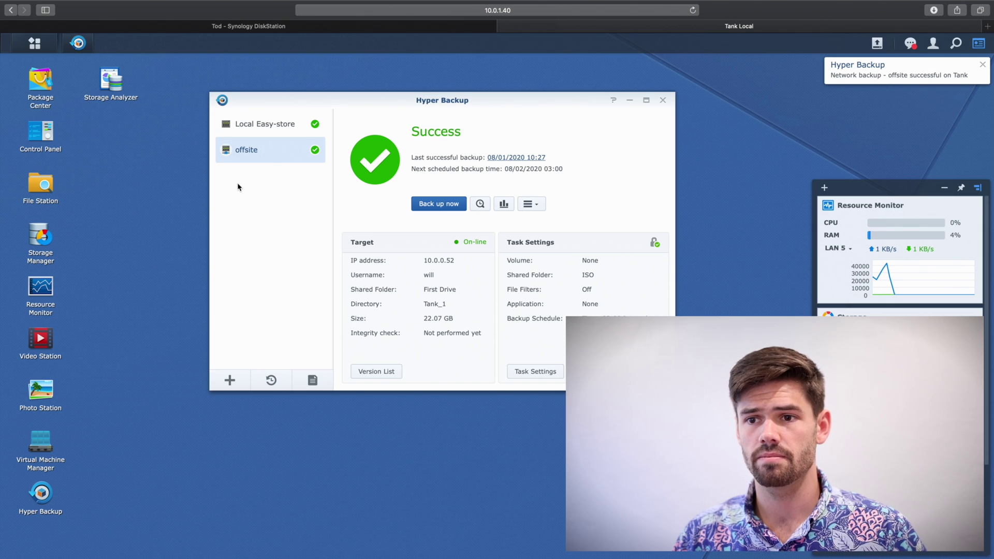
Step: Edit the offsite task's target on port 6281 and turn transfer encryption on
click(533, 204)
click(544, 219)
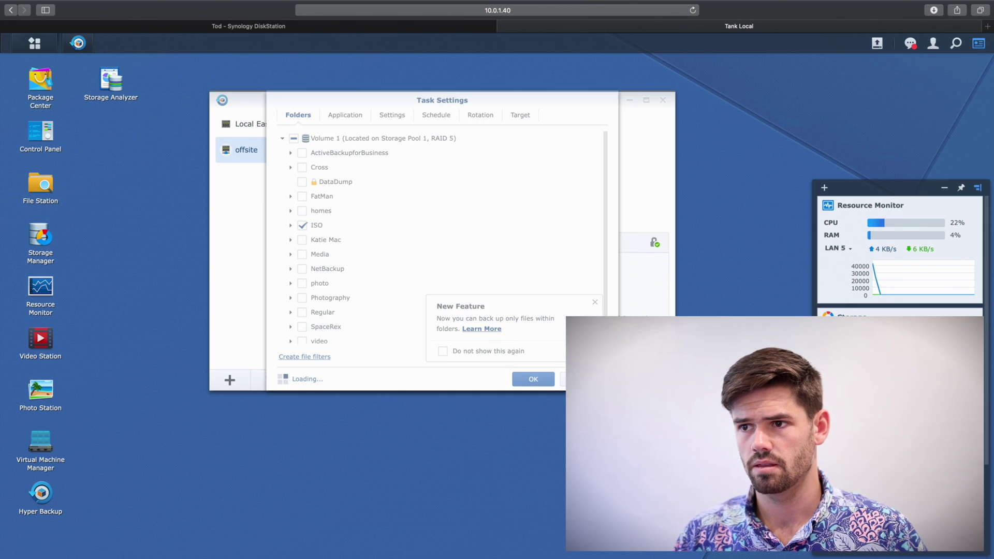
click(533, 115)
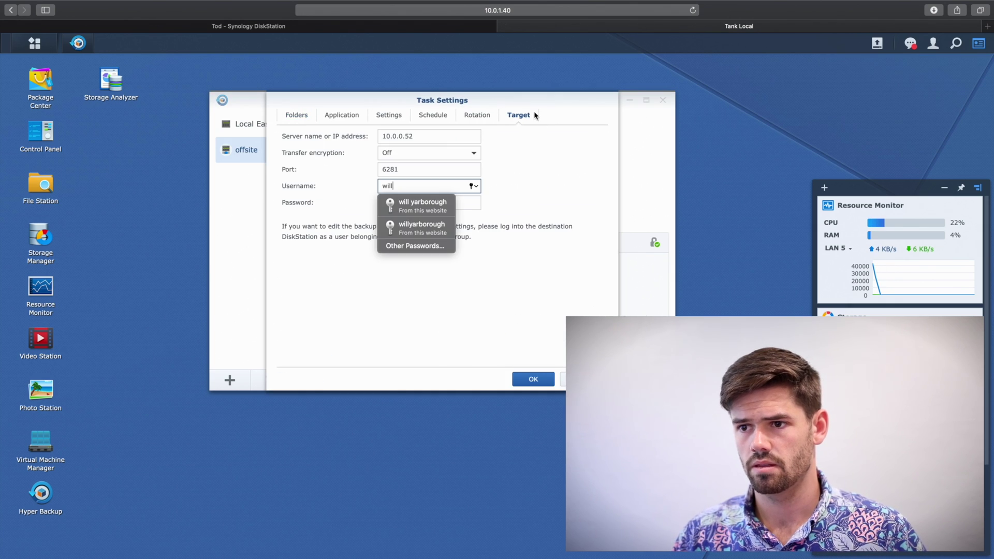
click(435, 165)
drag(428, 167, 350, 166)
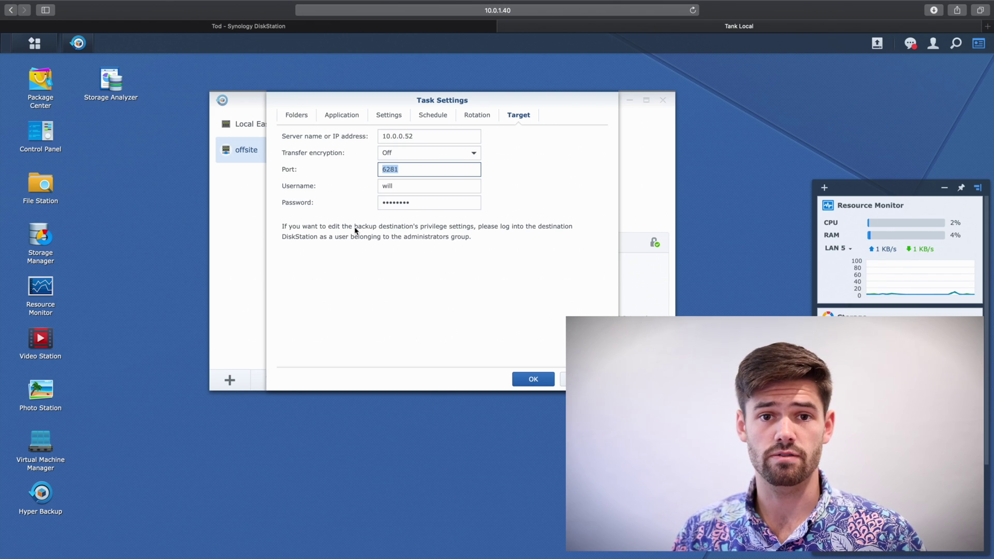
click(430, 188)
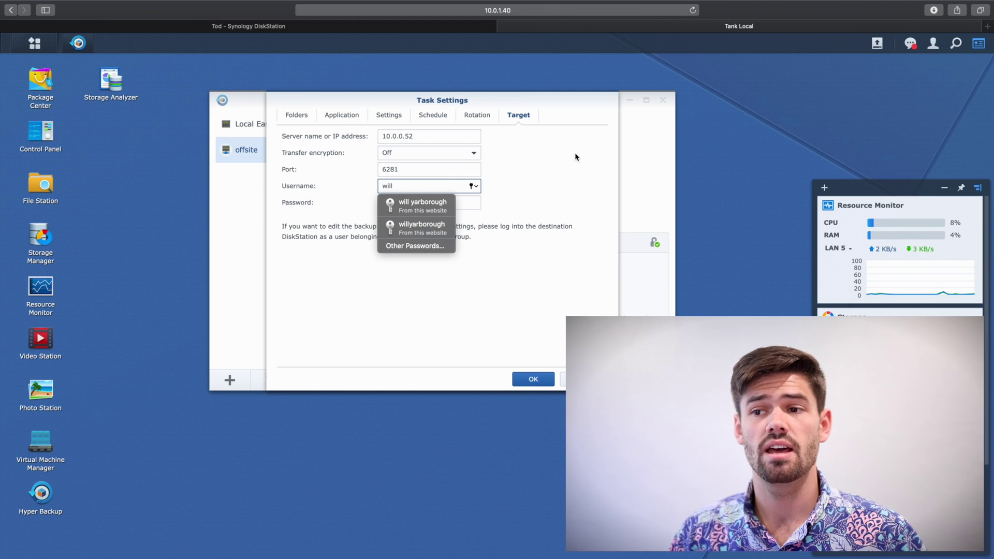
click(463, 153)
Step: Turn transfer encryption on and change the target server from 10.0.0.52 to tod.synology.me
click(442, 167)
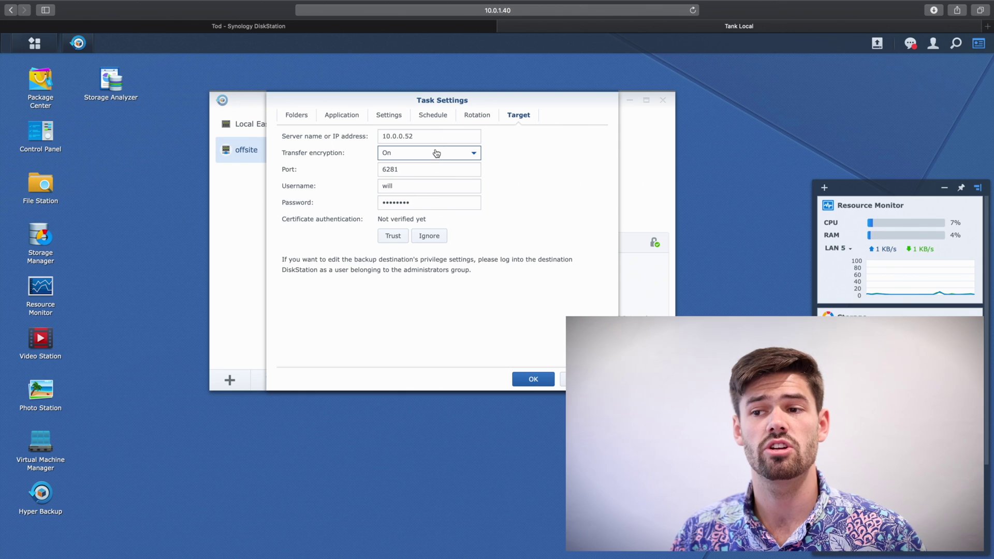
double_click(407, 136)
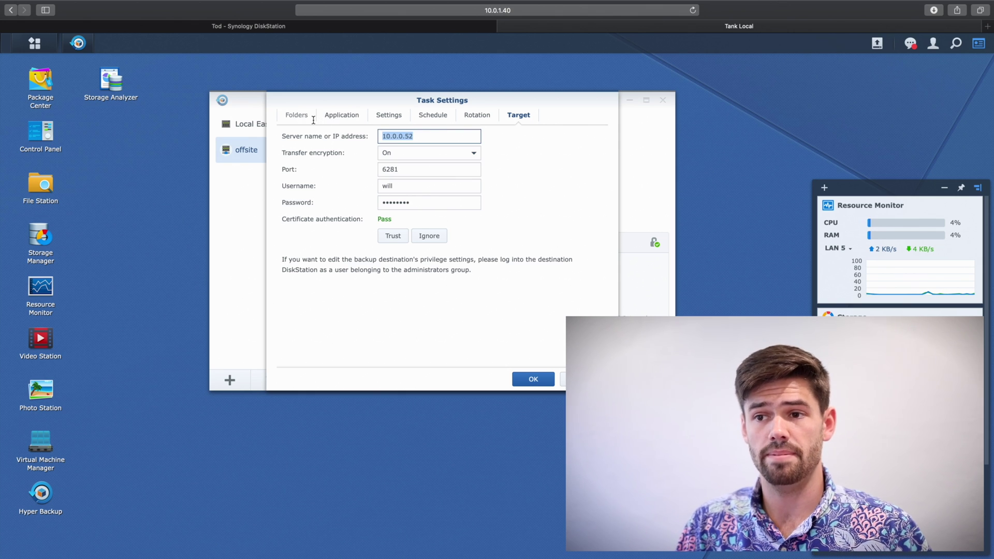
text(tod.synology.me)
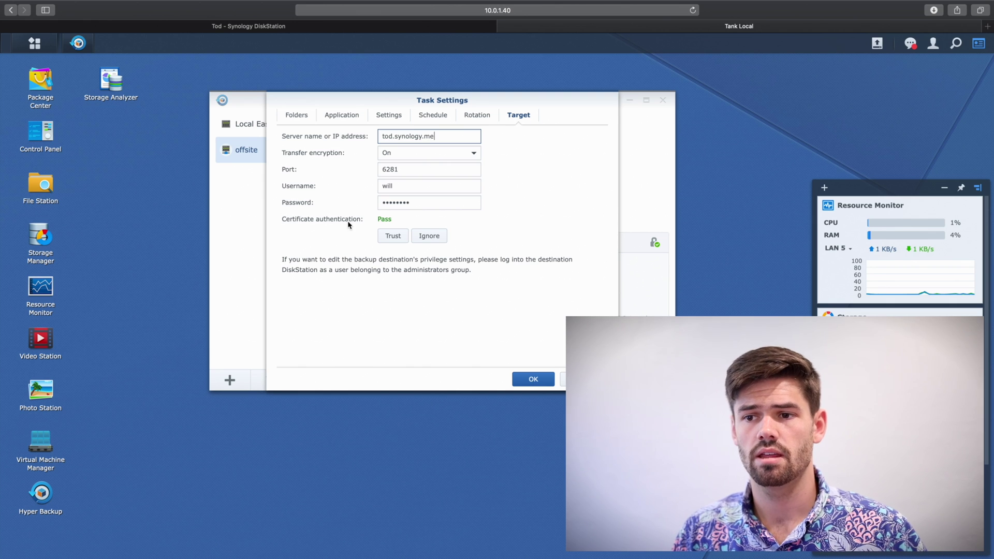